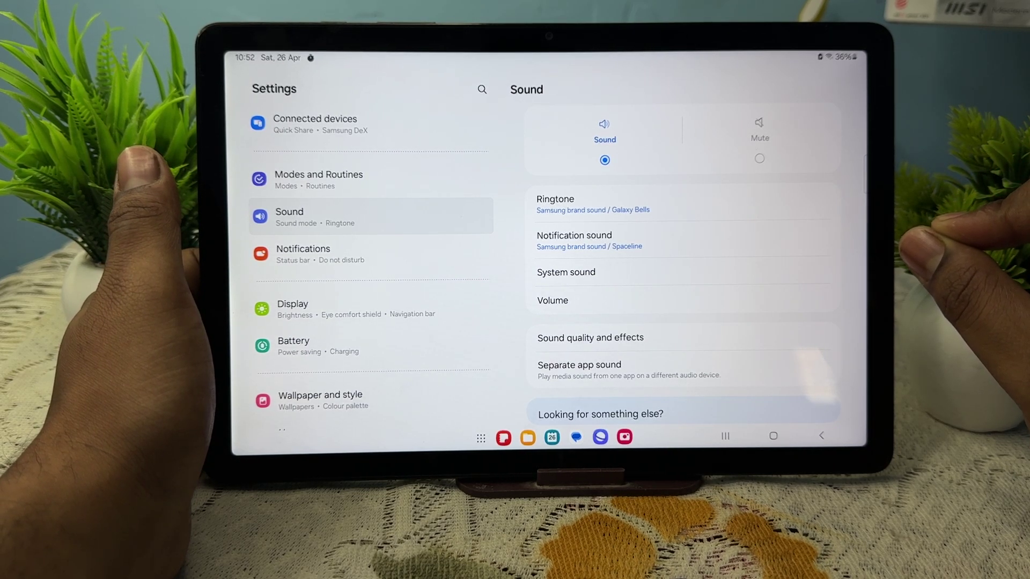
Clear all recent apps and fully expand the Quick settings panel
left_click(724, 436)
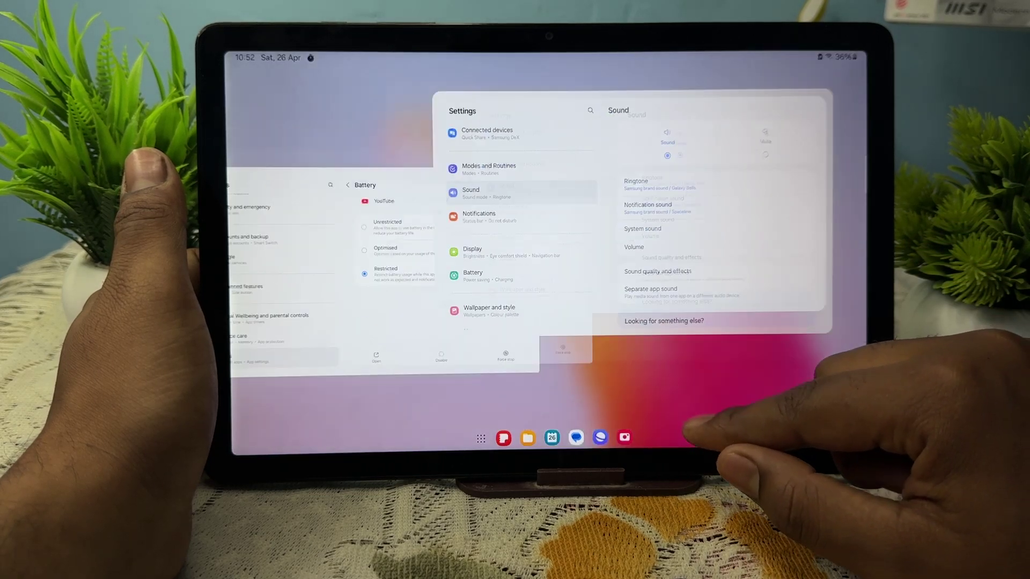
left_click(551, 360)
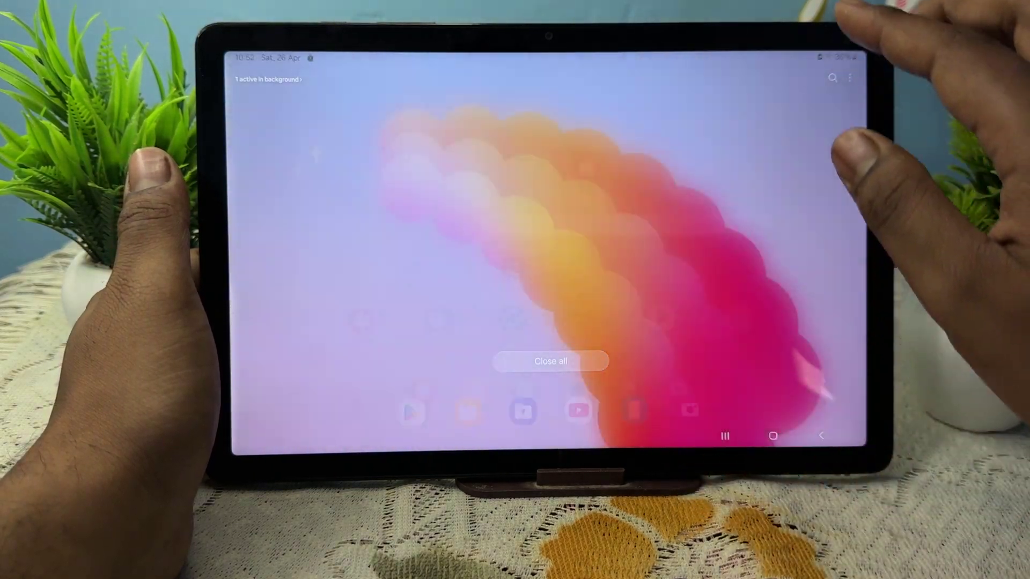
left_click_drag(804, 57, 805, 242)
left_click_drag(773, 121, 773, 323)
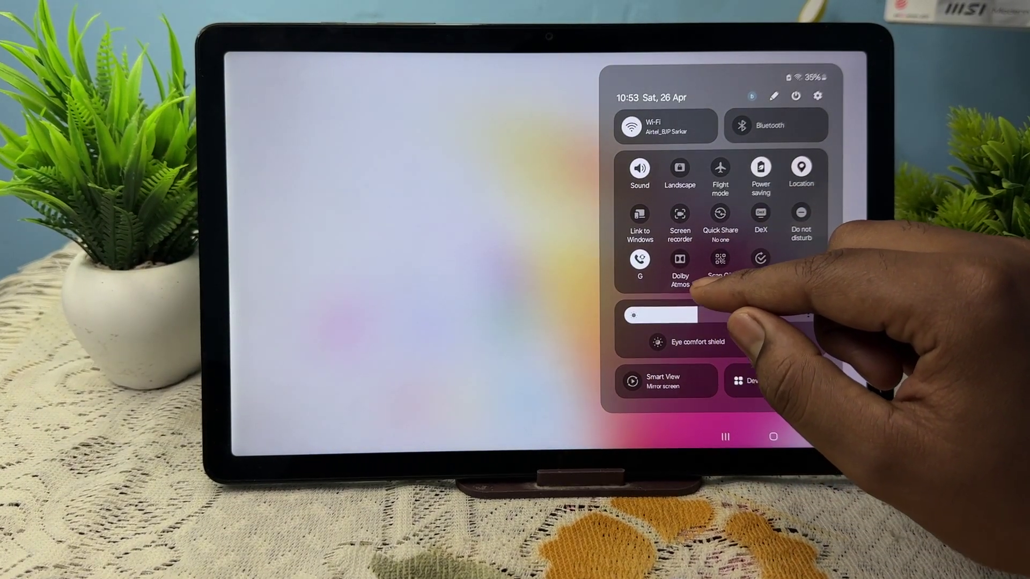
Dim the brightness slightly and open the detailed Do not disturb settings page
left_click_drag(684, 318, 668, 318)
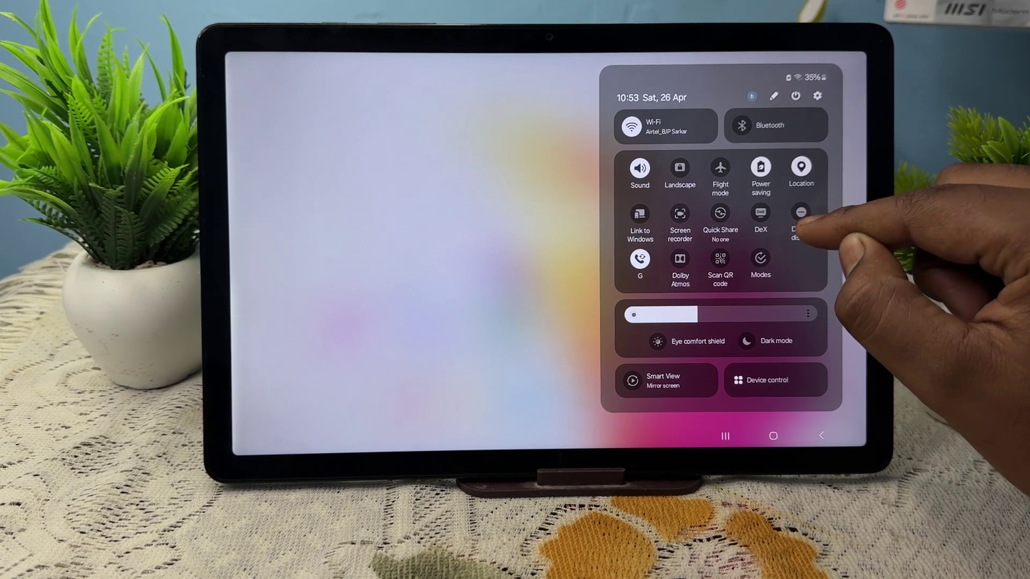
left_click(801, 226)
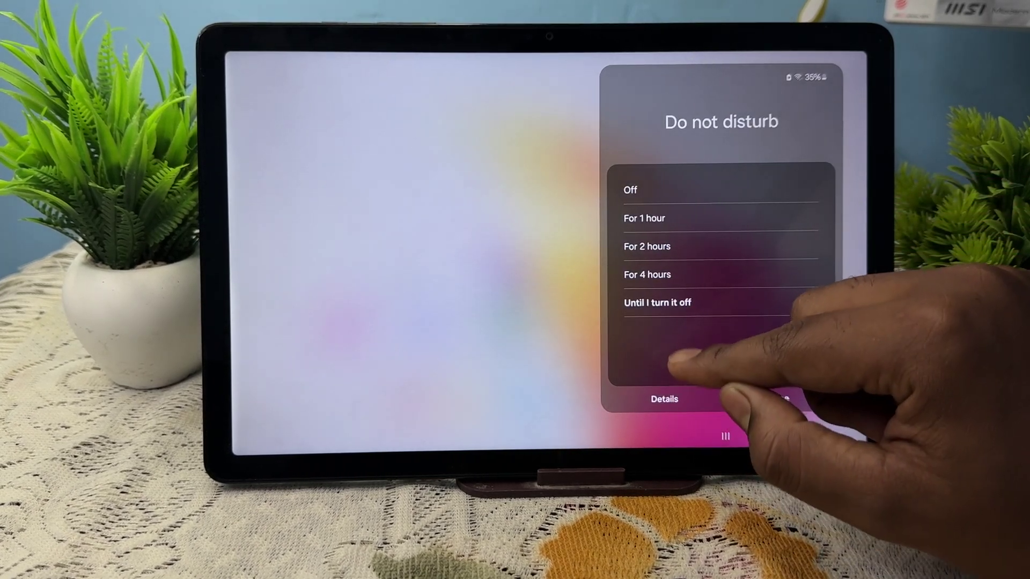
left_click(778, 398)
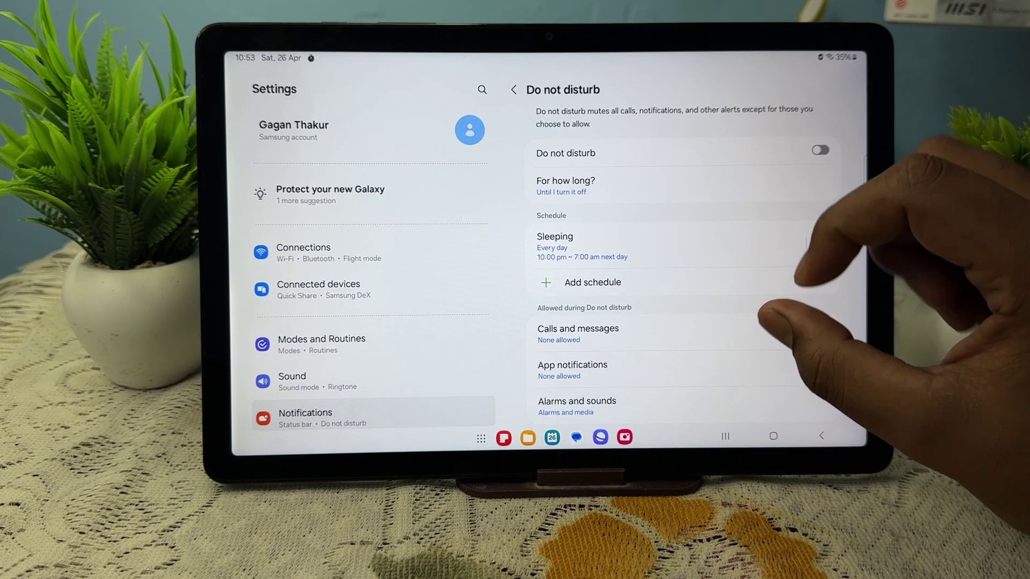
Close all recent apps and pull down the Quick settings panel
left_click(726, 436)
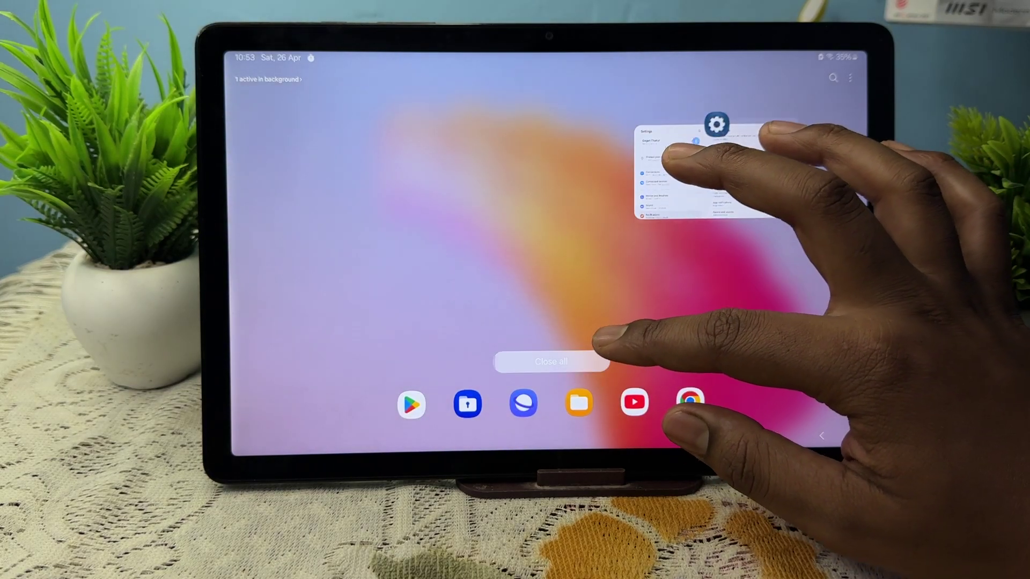
left_click(551, 361)
left_click_drag(725, 61, 725, 258)
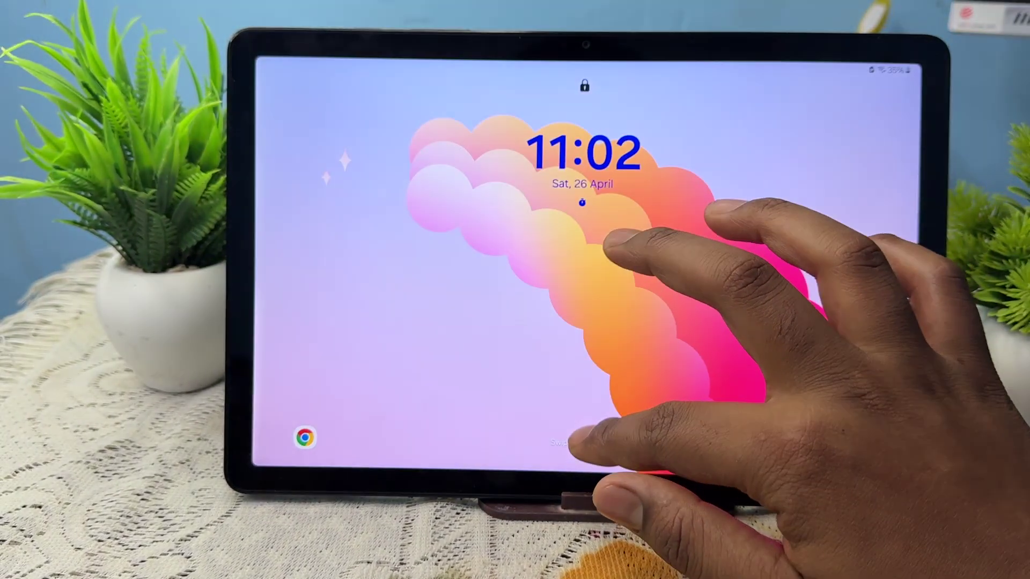
Unlock the tablet from the lock screen by entering the PIN
left_click_drag(620, 322, 619, 161)
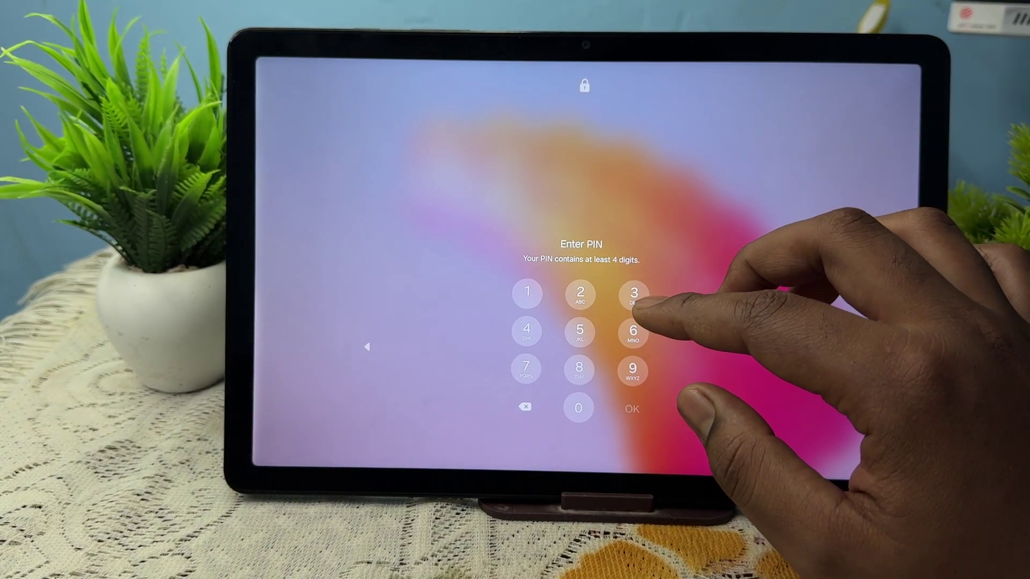
left_click(578, 368)
left_click(579, 368)
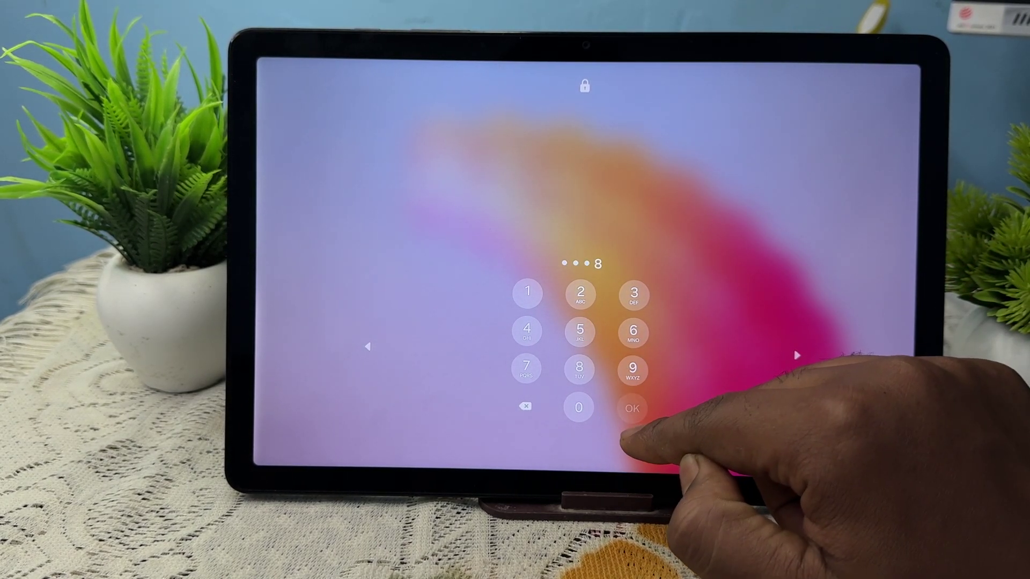
left_click(631, 408)
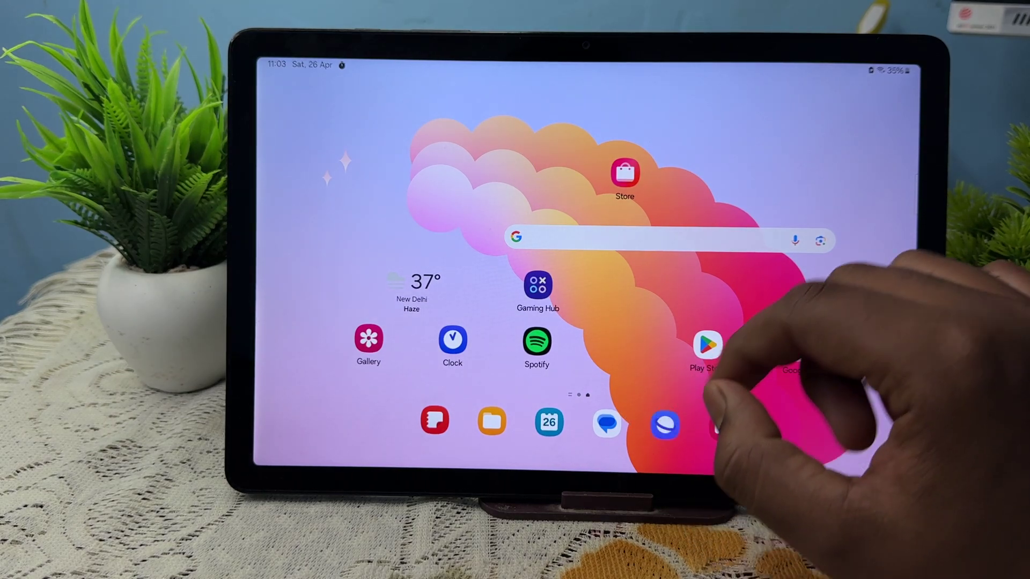
Play a news video in YouTube from the Google folder to test sound
left_click(793, 350)
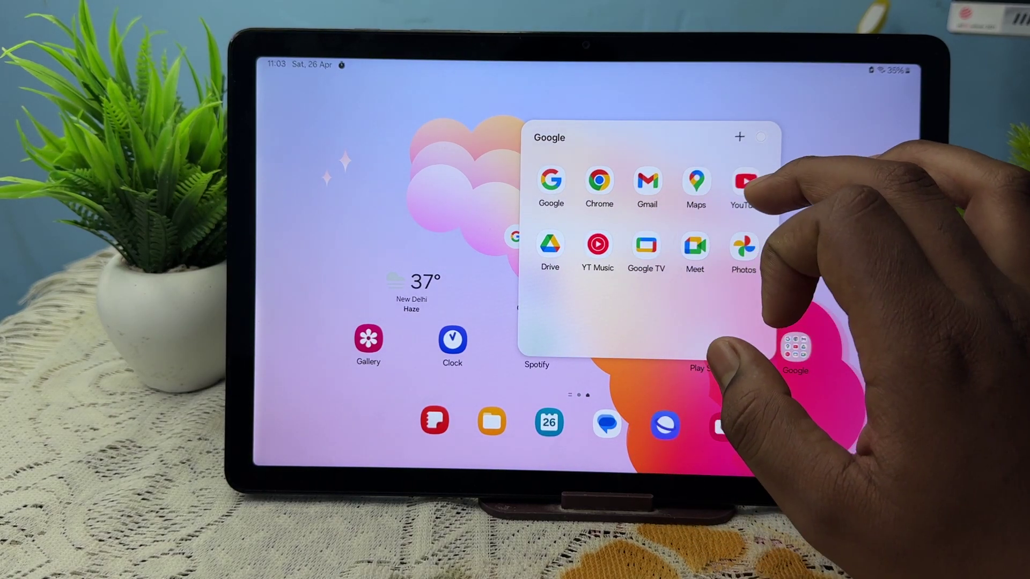
left_click(746, 181)
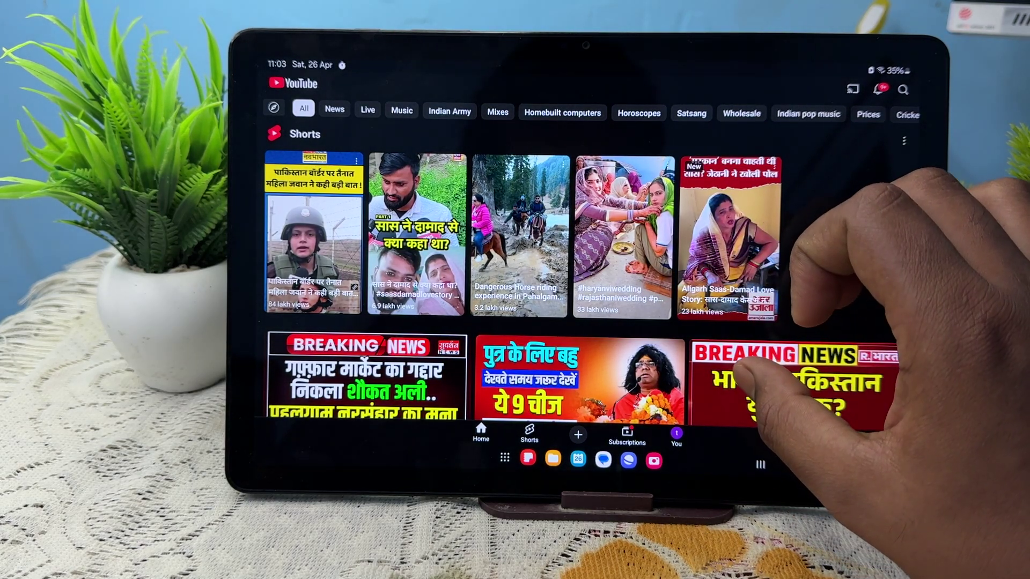
left_click(745, 366)
left_click_drag(691, 242, 749, 403)
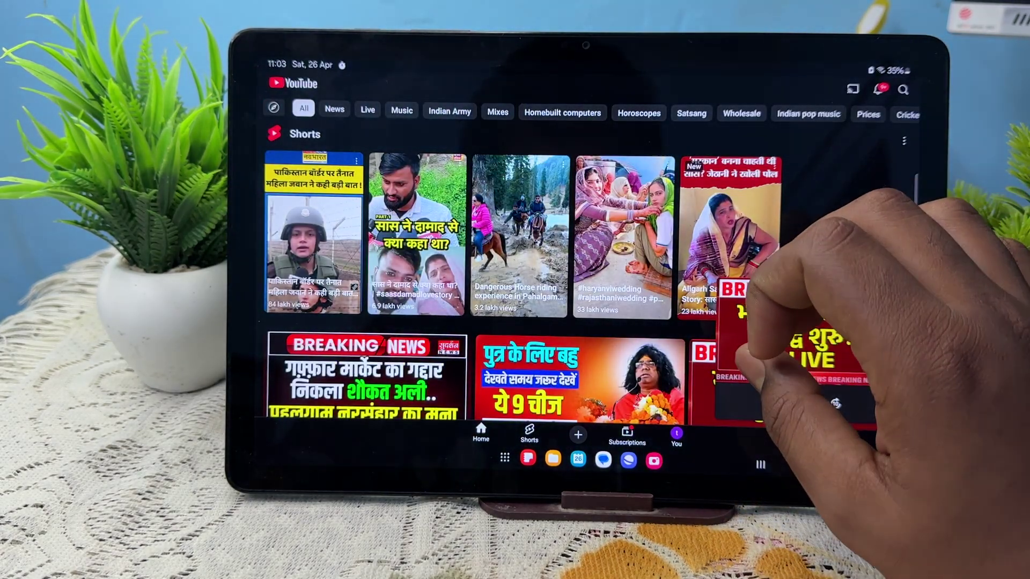
left_click_drag(748, 346, 866, 305)
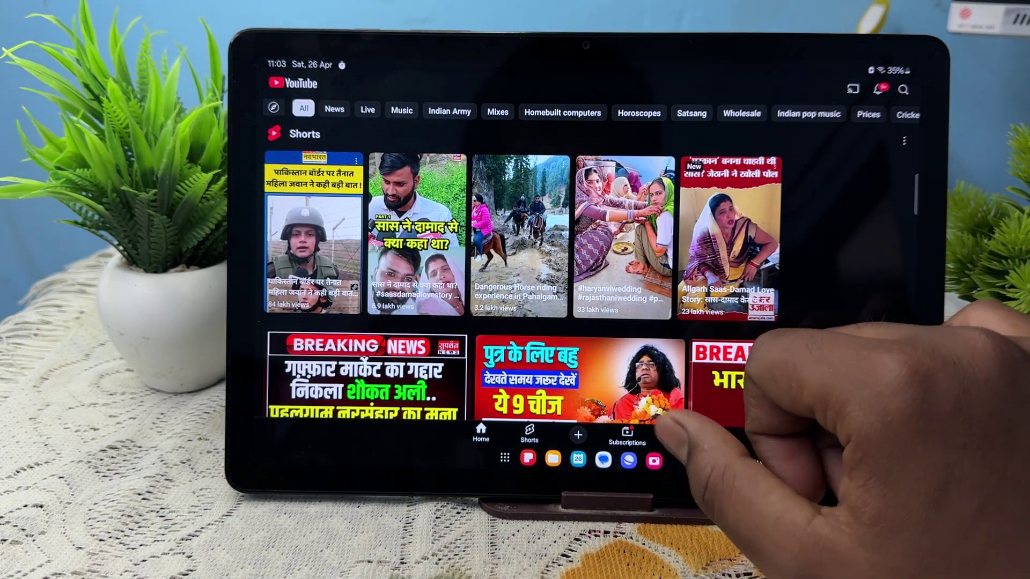
Return home and launch YouTube Music from the app drawer
left_click(812, 465)
left_click_drag(756, 419, 716, 273)
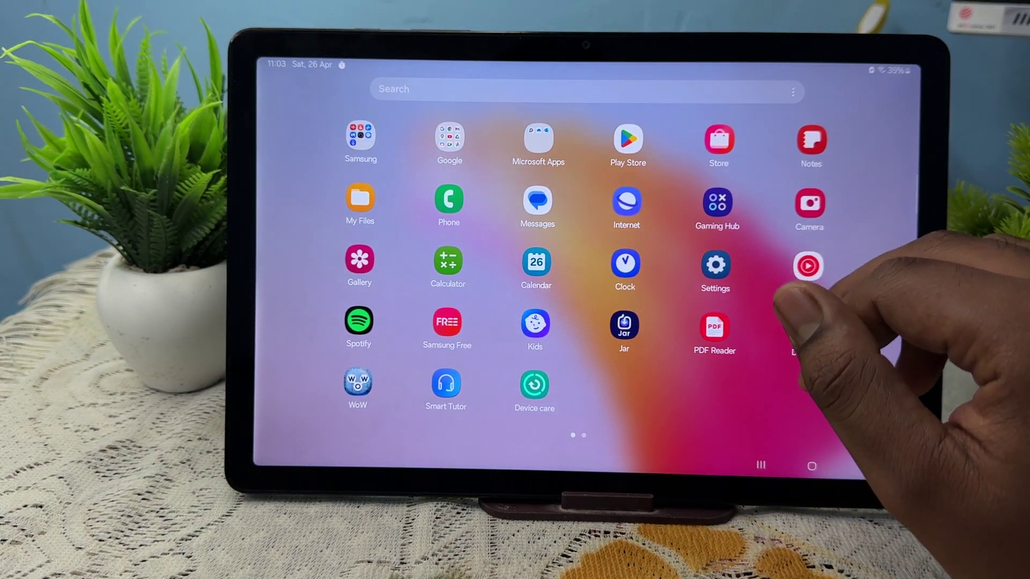
left_click(808, 266)
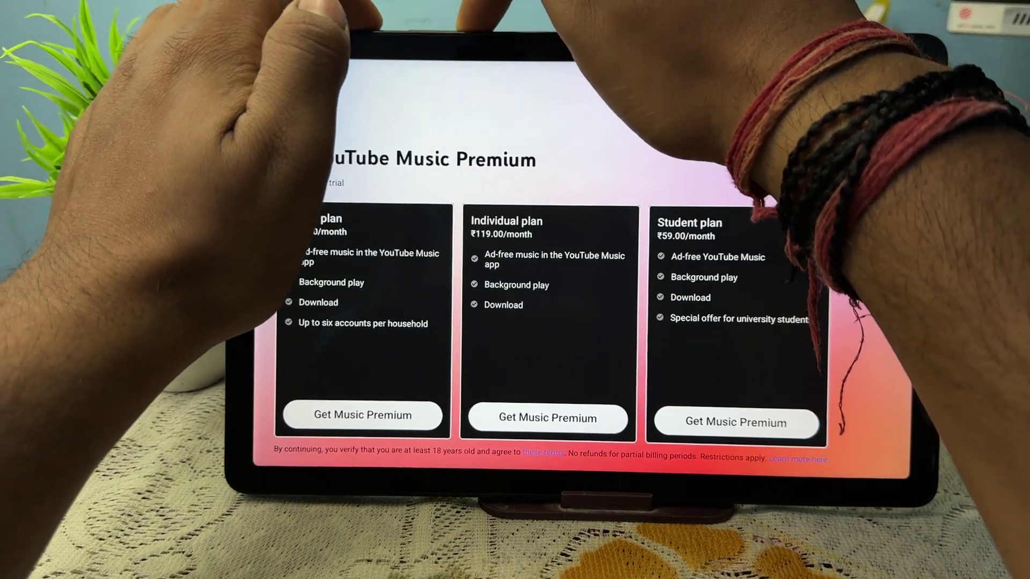
Bring up the power menu with the side key and choose Restart
key("XF86PowerOff")
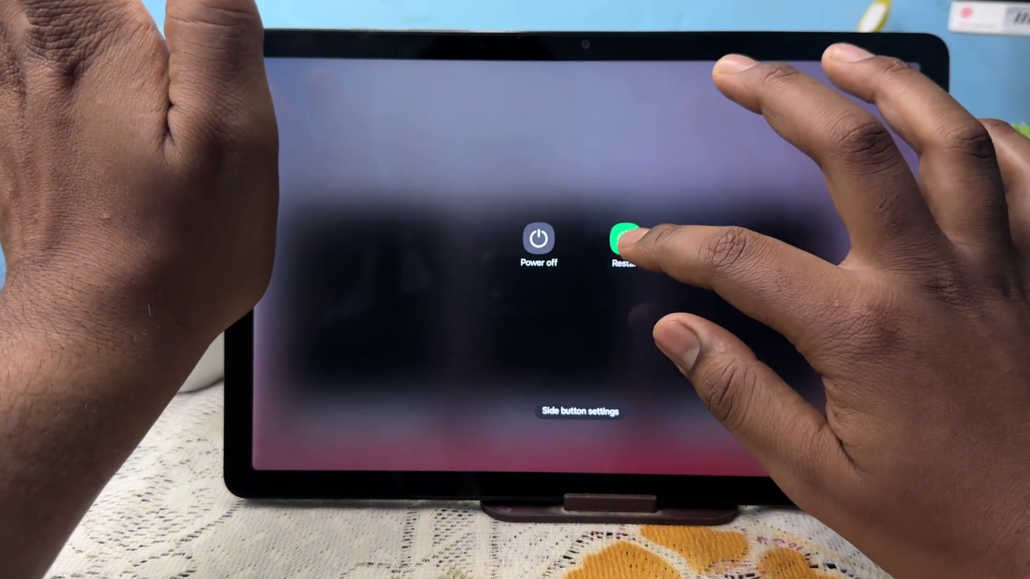
left_click(625, 239)
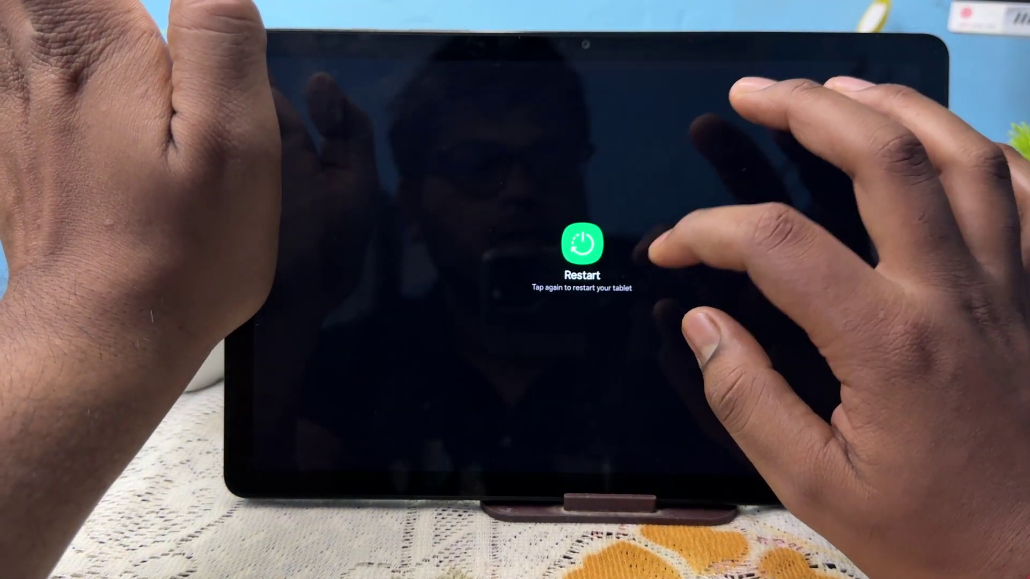